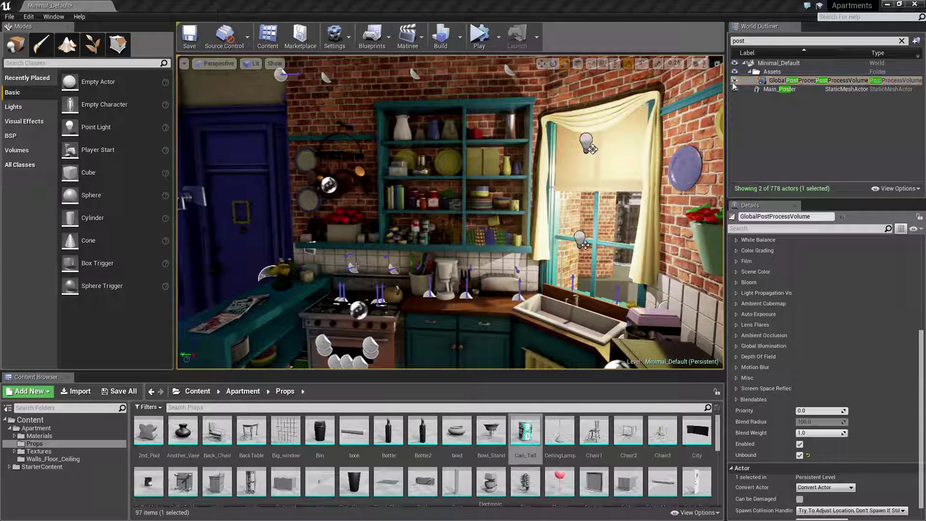
- Clear the World Outliner search and collapse the Post Process Volume settings of GlobalPostProcessVolume
{"action": "left_click", "coordinate": [902, 41]}
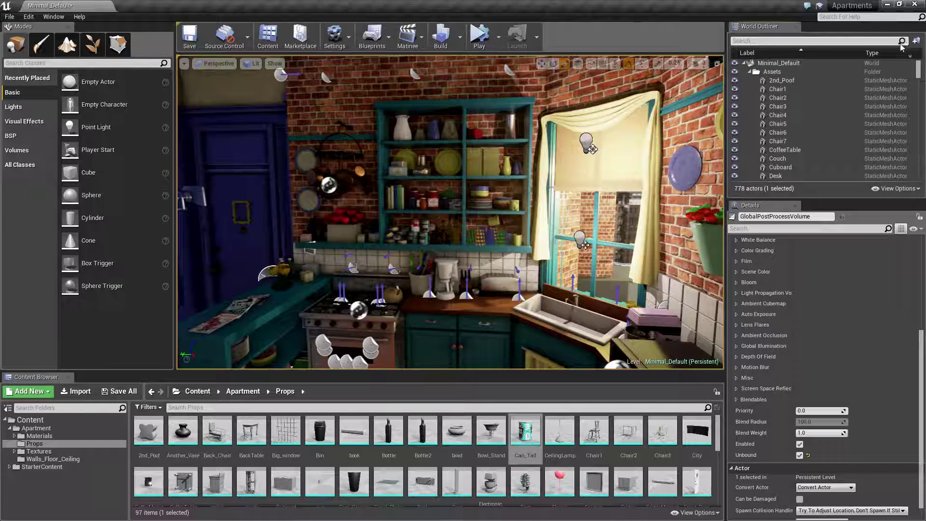
{"action": "scroll", "coordinate": [812, 300], "scroll_direction": "up", "scroll_amount": 5}
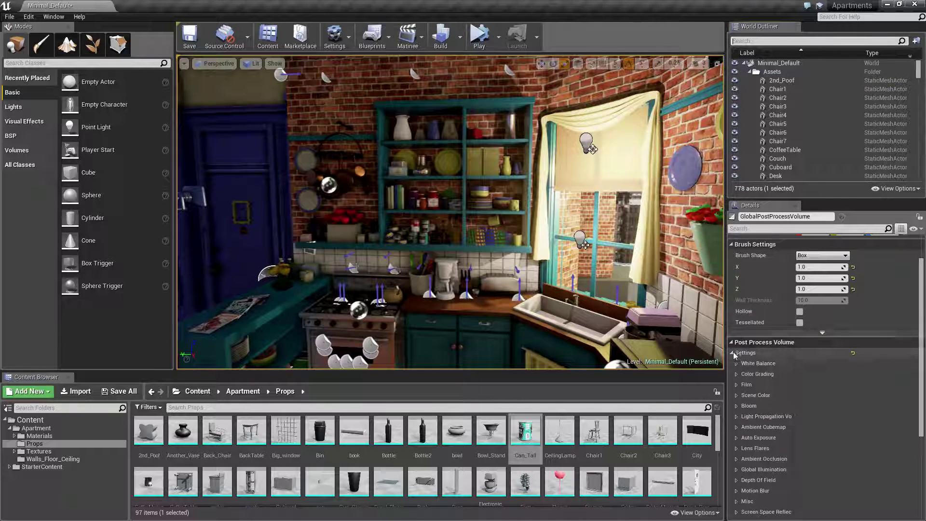
{"action": "left_click", "coordinate": [732, 352]}
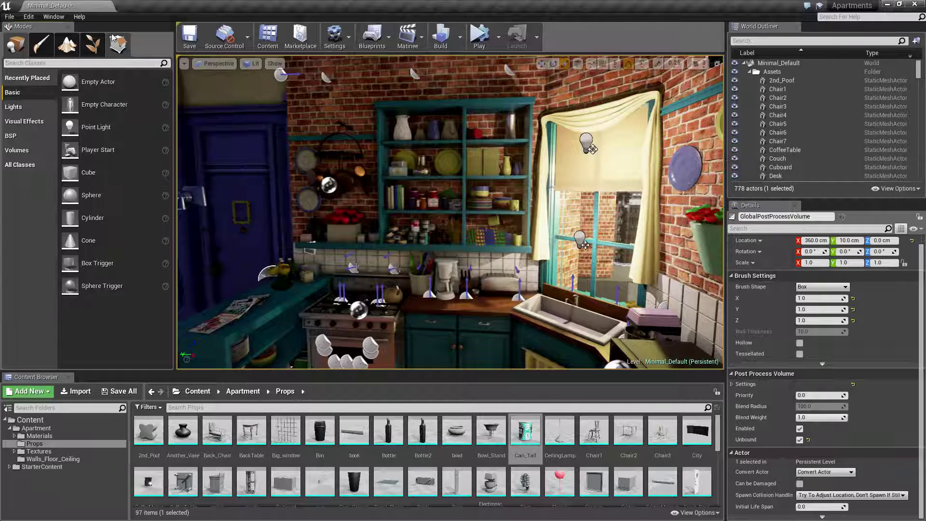
- Search the placeable actors for "post" to find the Post Process Volume
{"action": "type", "text": "pody"}
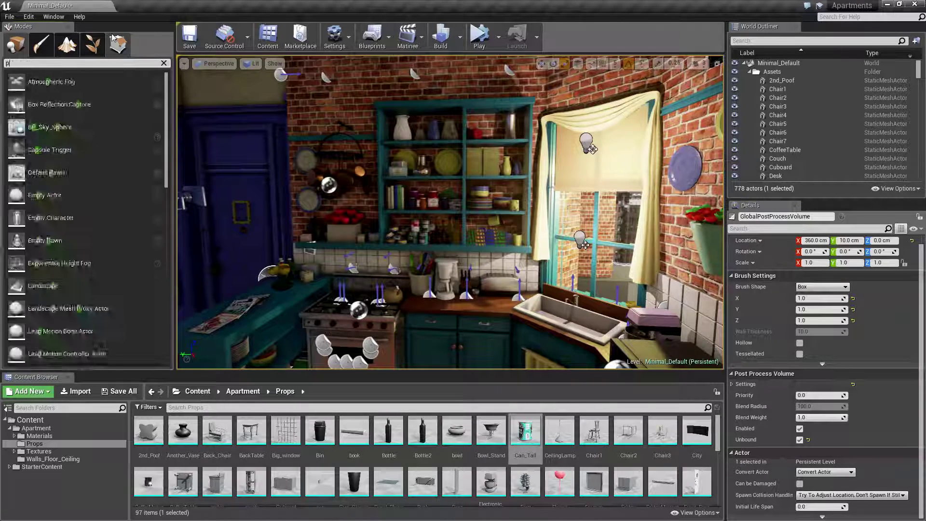
{"action": "key", "text": "BackSpace"}
{"action": "key", "text": "BackSpace"}
{"action": "type", "text": "st"}
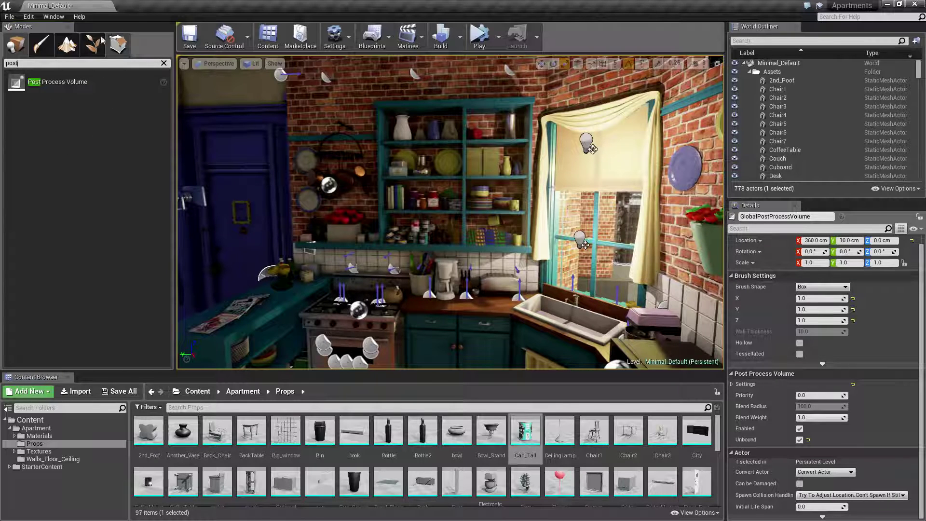
- Place a new Post Process Volume in the kitchen and scale it uniformly to about 20.98
{"action": "left_click_drag", "start_coordinate": [359, 299], "coordinate": [425, 308]}
{"action": "right_click_drag", "start_coordinate": [425, 309], "coordinate": [439, 290]}
{"action": "key", "text": "space"}
{"action": "key", "text": "space"}
{"action": "left_click_drag", "start_coordinate": [439, 288], "coordinate": [458, 275]}
{"action": "right_click_drag", "start_coordinate": [468, 291], "coordinate": [459, 287]}
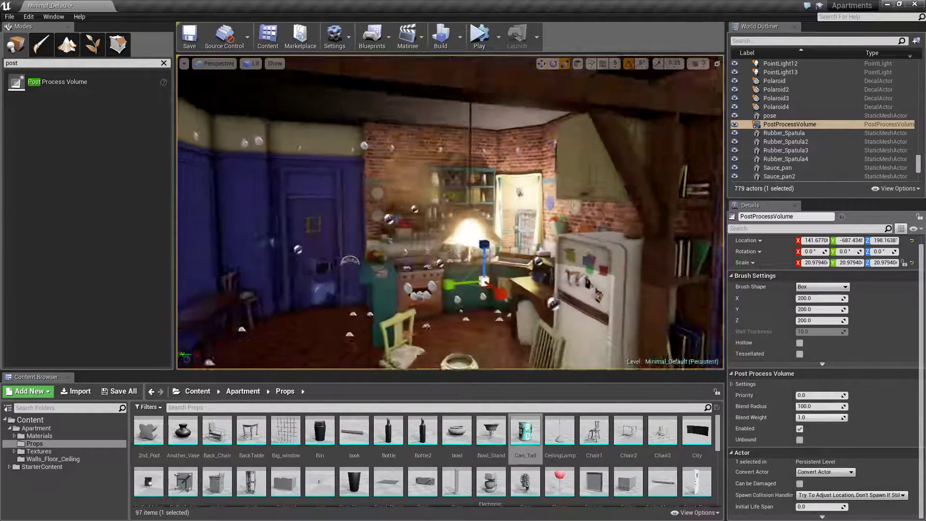
- Try resizing the new Post Process Volume further and undo that change
{"action": "key", "text": "space"}
{"action": "key", "text": "space"}
{"action": "key", "text": "space"}
{"action": "left_click_drag", "start_coordinate": [468, 291], "coordinate": [545, 229]}
{"action": "right_click_drag", "start_coordinate": [545, 229], "coordinate": [511, 190]}
{"action": "key", "text": "ctrl+z"}
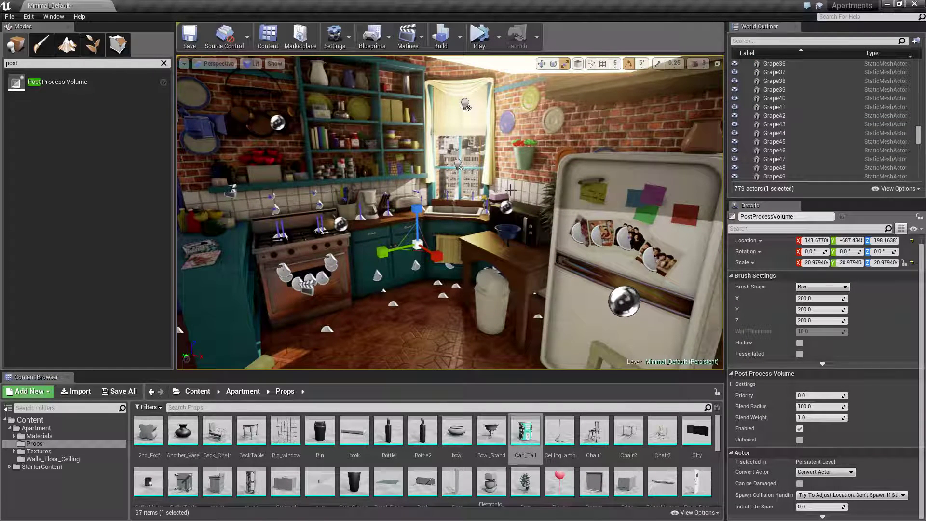
- Delete the newly placed Post Process Volume from the kitchen
{"action": "right_click_drag", "start_coordinate": [431, 178], "coordinate": [451, 156]}
{"action": "right_click_drag", "start_coordinate": [415, 225], "coordinate": [384, 241]}
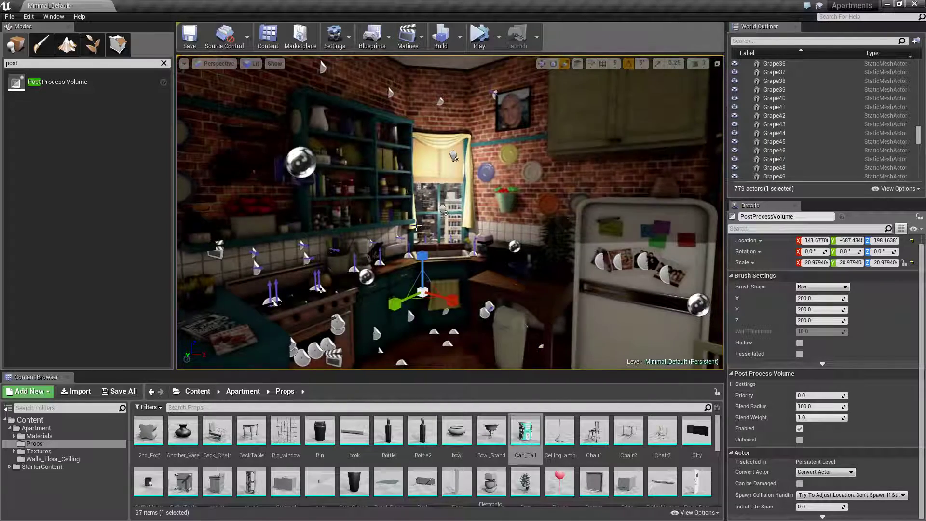
{"action": "key", "text": "Delete"}
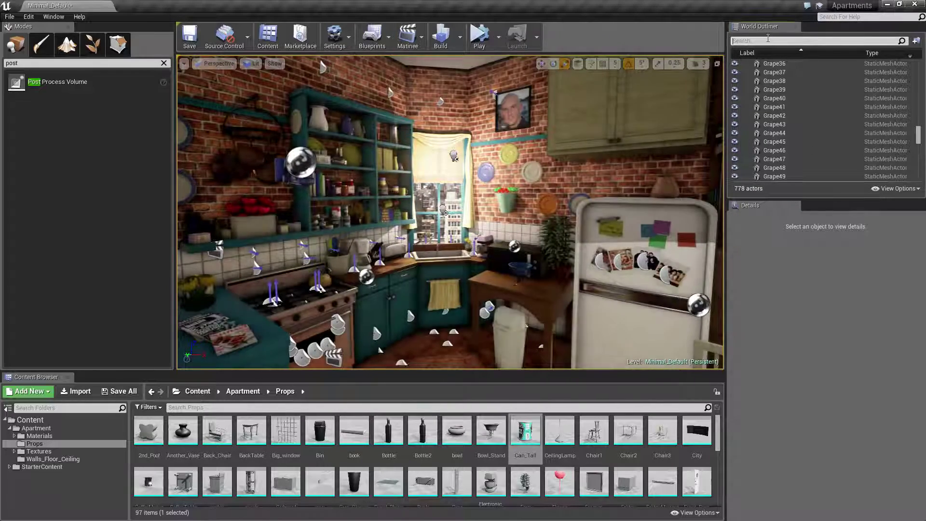
- Search the World Outliner for "post", select GlobalPostProcessVolume and expand its Ambient Occlusion settings
{"action": "left_click", "coordinate": [768, 41]}
{"action": "type", "text": "post"}
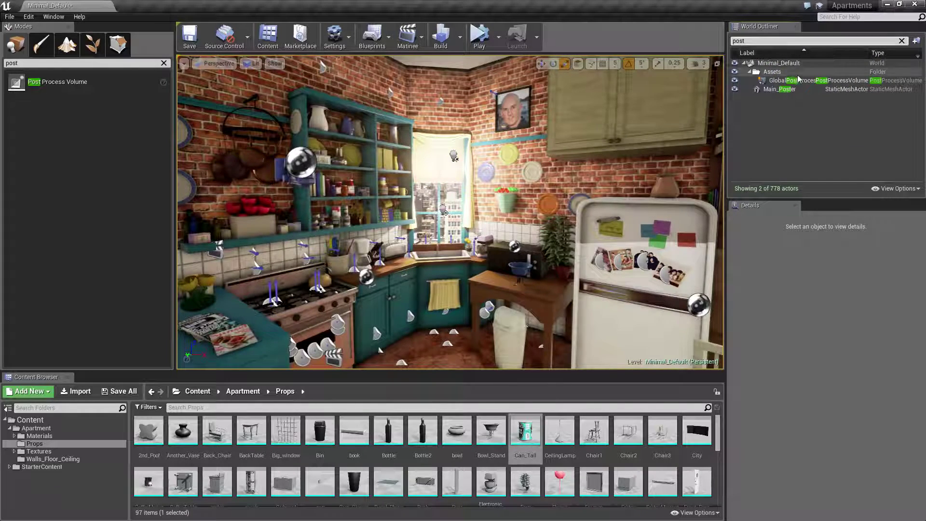
{"action": "left_click", "coordinate": [799, 80]}
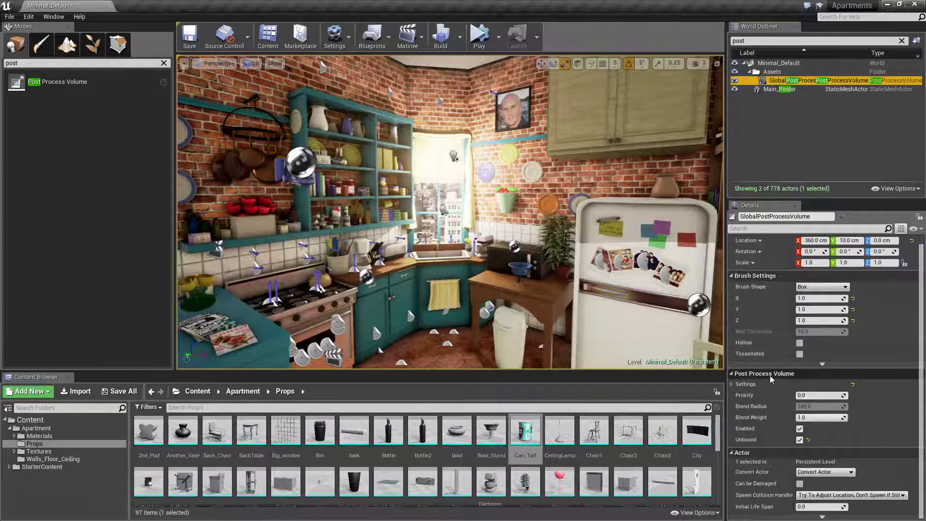
{"action": "left_click", "coordinate": [732, 384]}
{"action": "scroll", "coordinate": [752, 386], "scroll_direction": "down", "scroll_amount": 3}
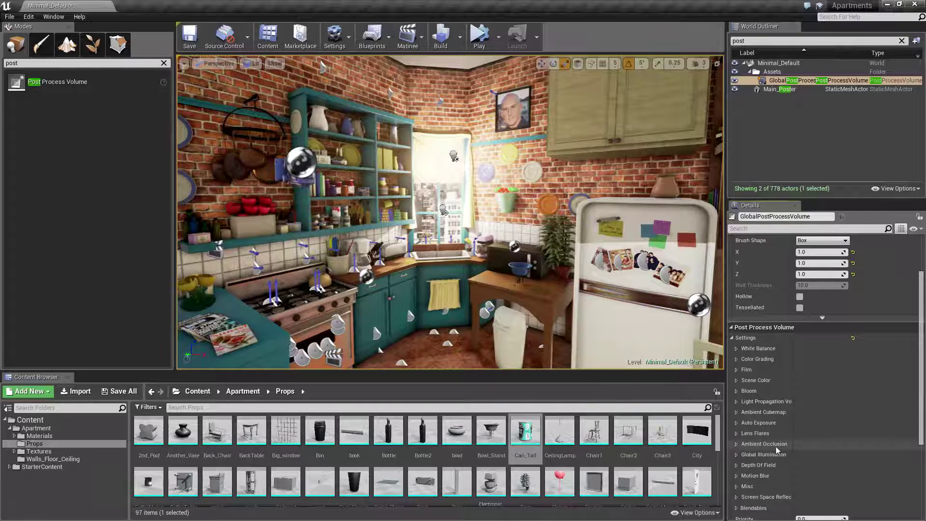
{"action": "left_click", "coordinate": [738, 444]}
{"action": "scroll", "coordinate": [839, 427], "scroll_direction": "down", "scroll_amount": 2}
- Compare the kitchen with ambient occlusion Intensity at 0 and back at 1.0, keeping Static Fraction at 1.0
{"action": "right_click_drag", "start_coordinate": [489, 320], "coordinate": [484, 343]}
{"action": "right_click_drag", "start_coordinate": [437, 293], "coordinate": [410, 258]}
{"action": "key", "text": "w"}
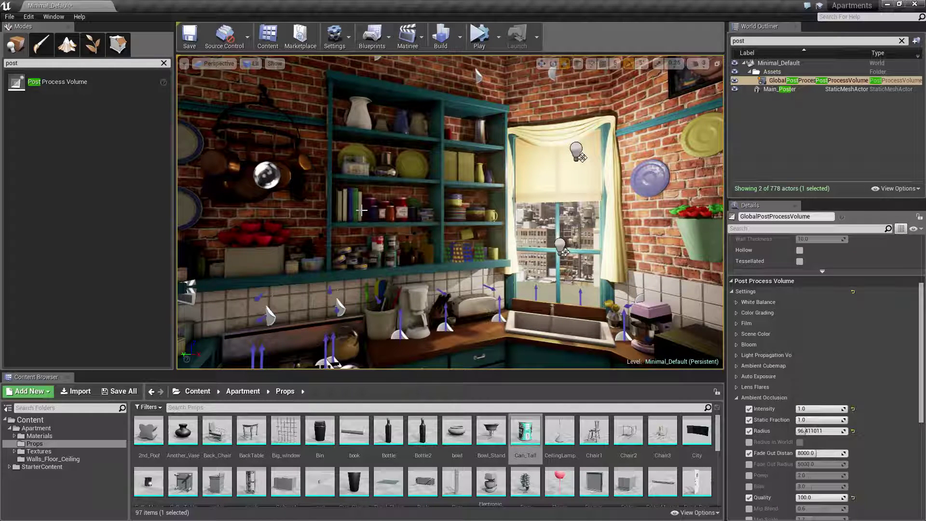
{"action": "right_click_drag", "start_coordinate": [411, 186], "coordinate": [341, 98]}
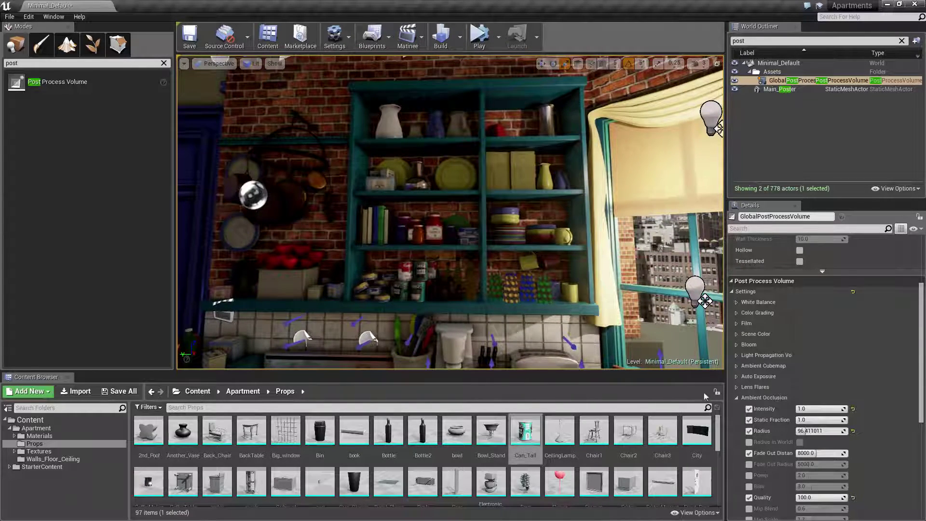
{"action": "mouse_move", "coordinate": [825, 408]}
{"action": "left_mouse_down"}
{"action": "mouse_move", "coordinate": [788, 409]}
{"action": "mouse_move", "coordinate": [834, 408]}
{"action": "left_mouse_up"}
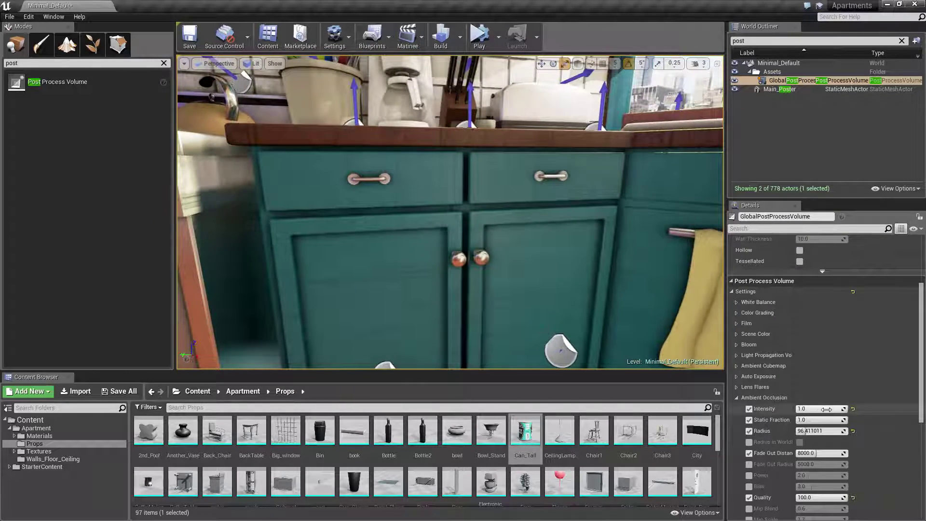
{"action": "left_click_drag", "start_coordinate": [823, 409], "coordinate": [791, 410]}
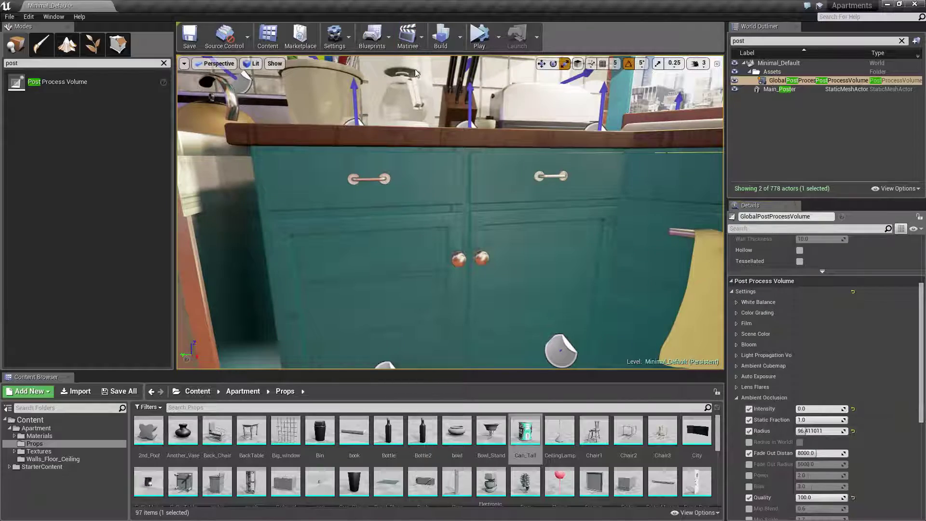
{"action": "key", "text": "s"}
{"action": "right_click_drag", "start_coordinate": [450, 212], "coordinate": [473, 188]}
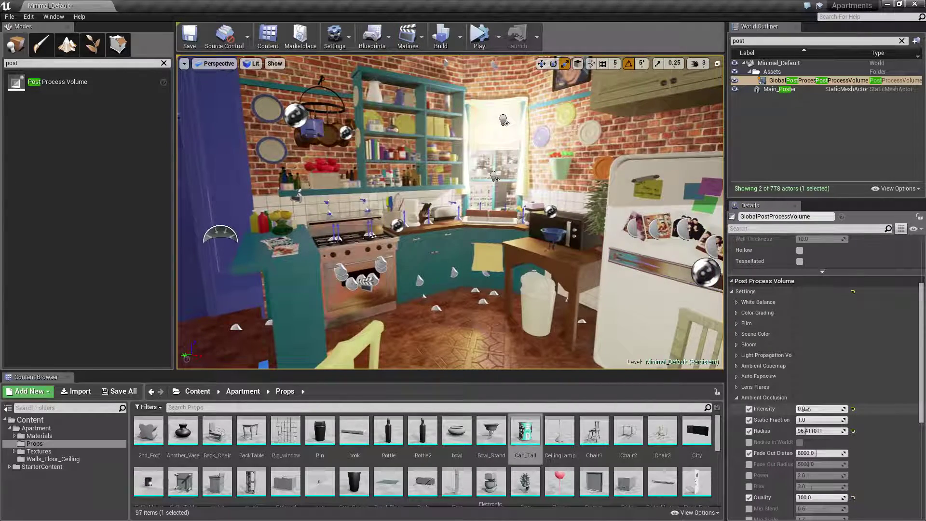
{"action": "left_click_drag", "start_coordinate": [806, 409], "coordinate": [844, 409]}
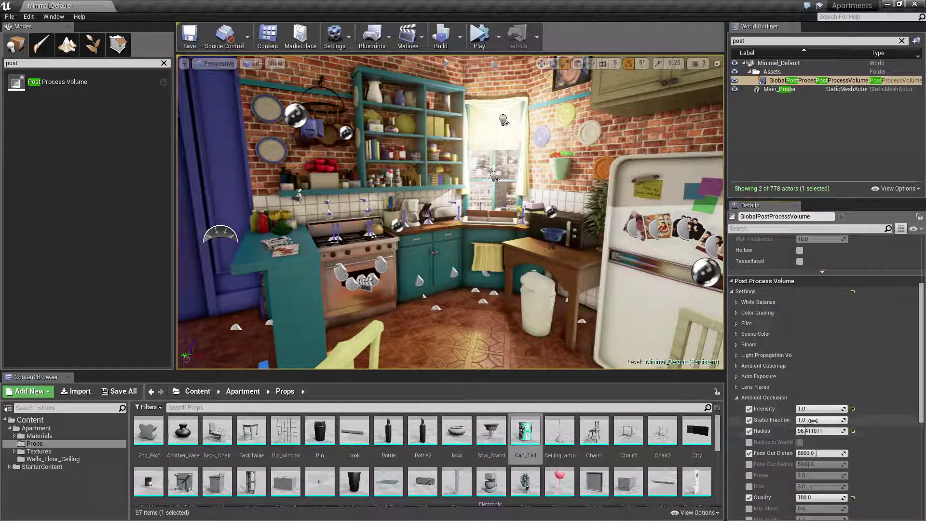
{"action": "left_click_drag", "start_coordinate": [813, 420], "coordinate": [847, 420]}
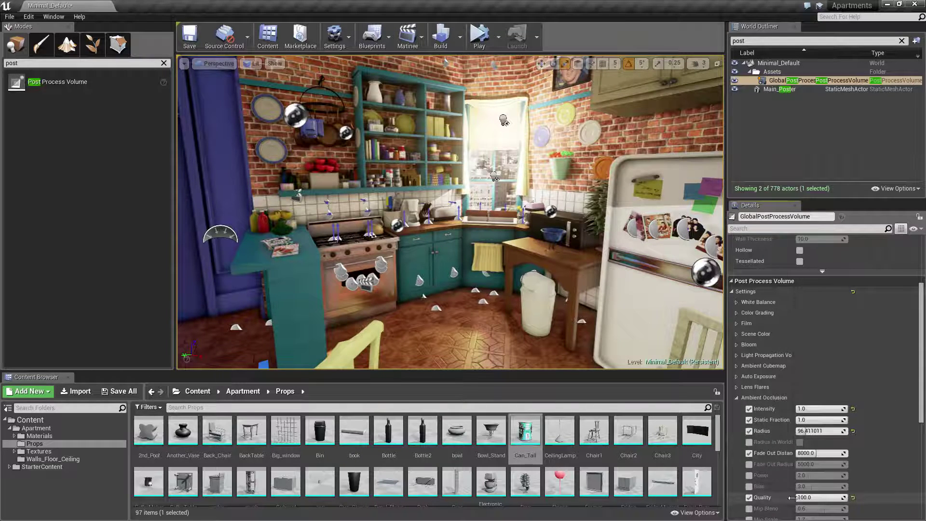
- Try an ambient occlusion Bias of 0.0, disable its override, and toggle the Quality override off and on
{"action": "scroll", "coordinate": [803, 473], "scroll_direction": "down", "scroll_amount": 2}
{"action": "left_click_drag", "start_coordinate": [837, 467], "coordinate": [771, 455]}
{"action": "left_click", "coordinate": [750, 456]}
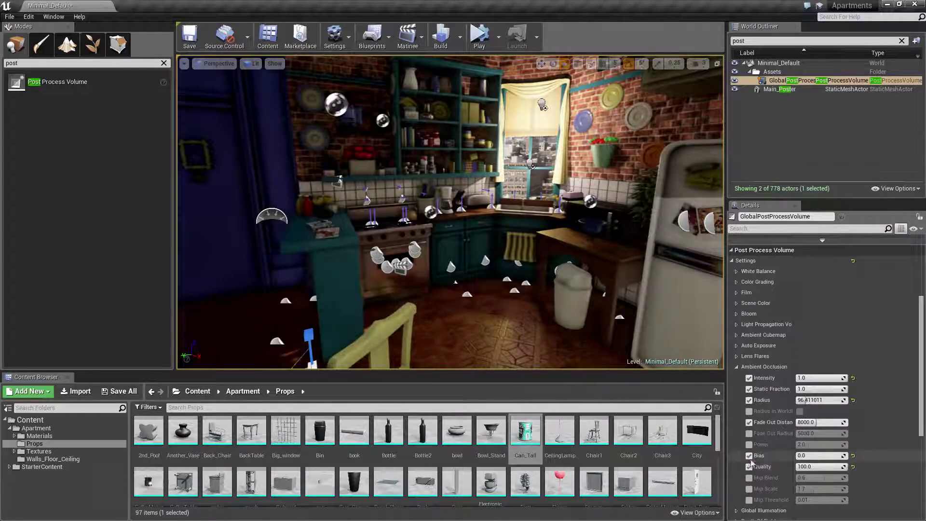
{"action": "left_click", "coordinate": [749, 455]}
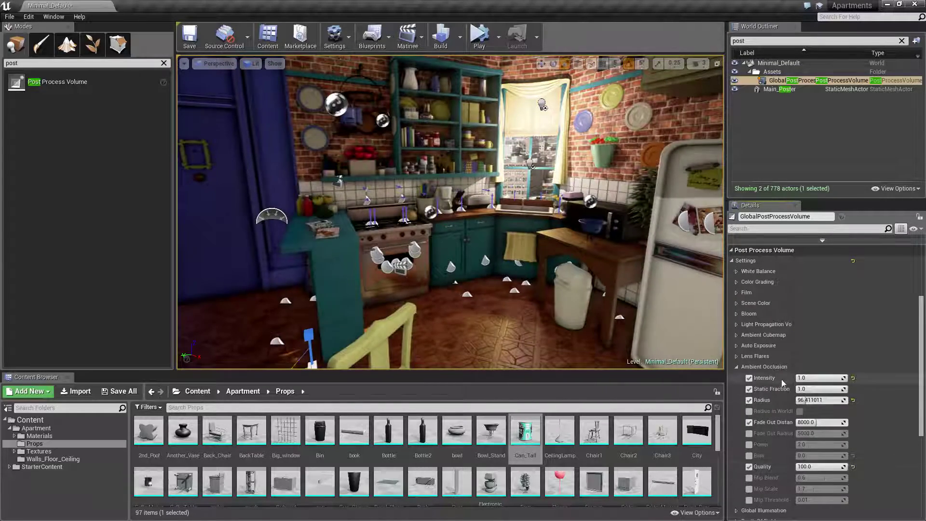
{"action": "left_click", "coordinate": [750, 467]}
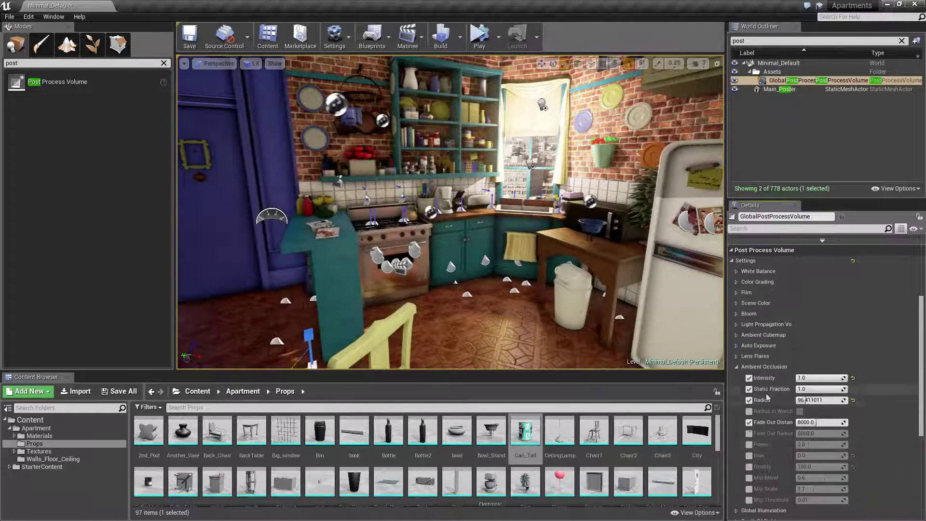
{"action": "left_click", "coordinate": [749, 467]}
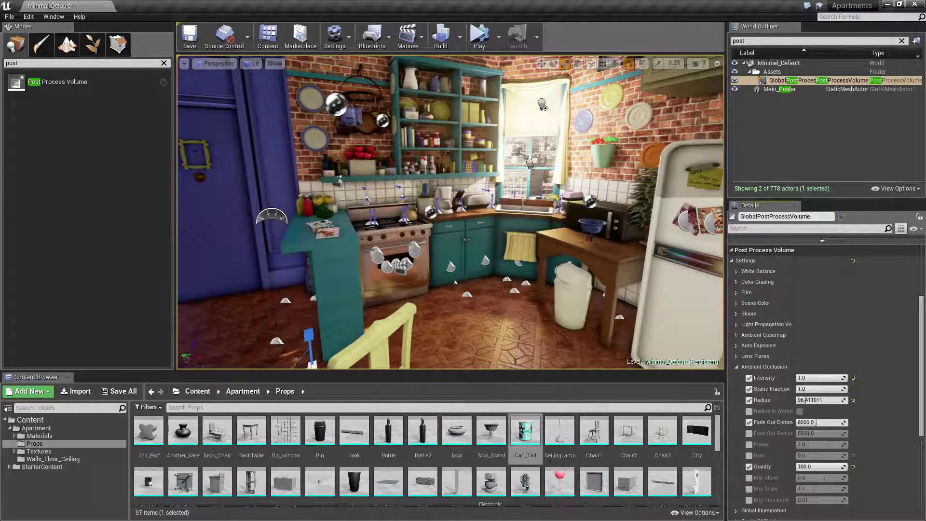
- Set the ambient occlusion Radius to 500 with the kitchen shelves in close view
{"action": "key", "text": "w"}
{"action": "mouse_move", "coordinate": [451, 212]}
{"action": "right_mouse_down"}
{"action": "mouse_move", "coordinate": [458, 208]}
{"action": "mouse_move", "coordinate": [448, 241]}
{"action": "mouse_move", "coordinate": [451, 202]}
{"action": "mouse_move", "coordinate": [445, 220]}
{"action": "right_mouse_up"}
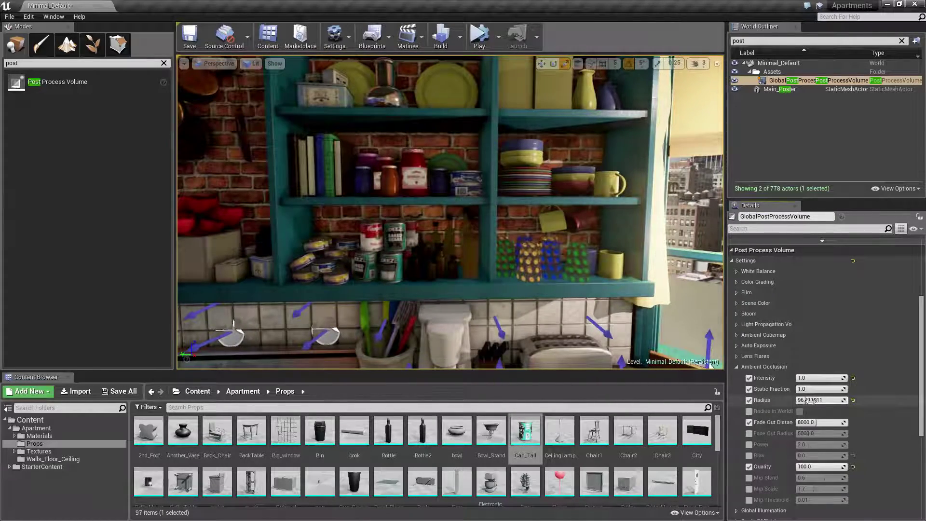
{"action": "left_click_drag", "start_coordinate": [811, 400], "coordinate": [845, 401]}
- Examine the ambient occlusion shading around the stove, countertop and lower cabinets at the enlarged radius
{"action": "key", "text": "s"}
{"action": "right_click_drag", "start_coordinate": [424, 263], "coordinate": [447, 308]}
{"action": "key", "text": "w"}
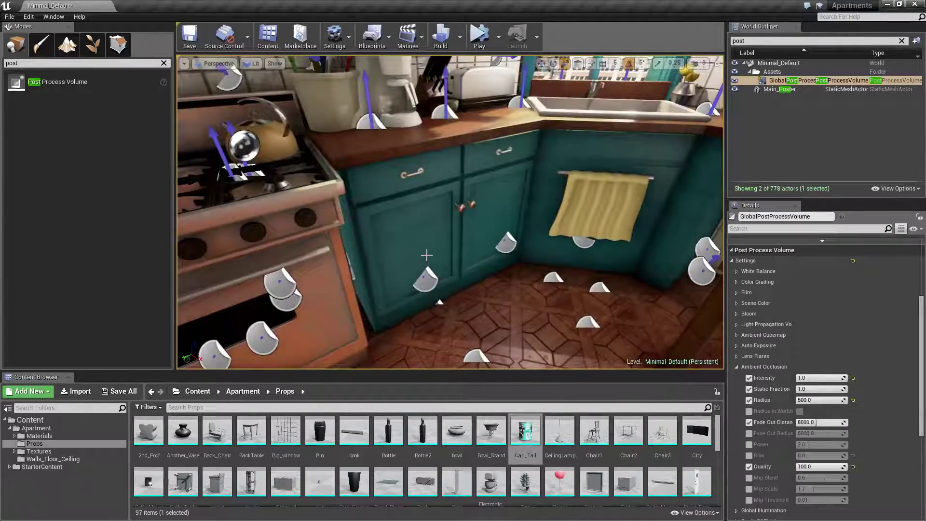
{"action": "key", "text": "s"}
{"action": "right_click_drag", "start_coordinate": [385, 219], "coordinate": [328, 183]}
{"action": "key", "text": "w"}
{"action": "key", "text": "s"}
{"action": "right_click_drag", "start_coordinate": [501, 207], "coordinate": [507, 250]}
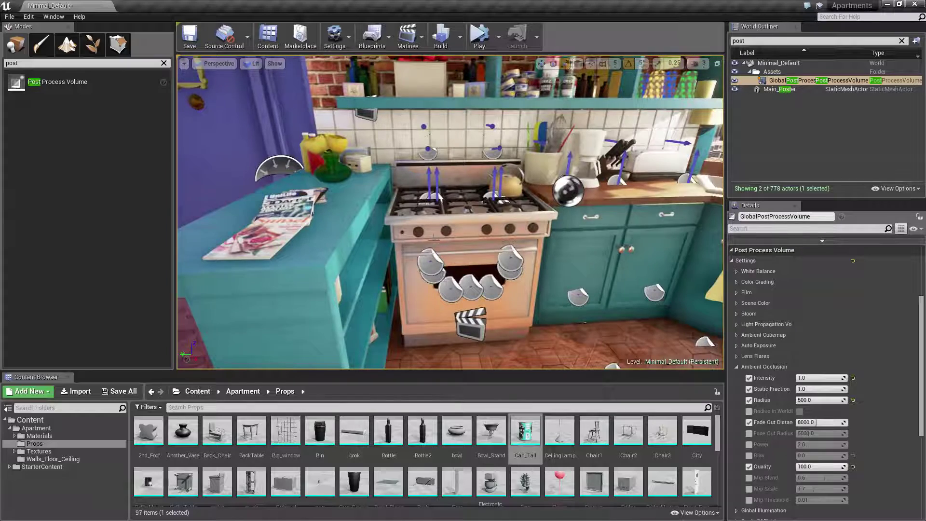
{"action": "right_click_drag", "start_coordinate": [434, 238], "coordinate": [468, 246]}
{"action": "key", "text": "w"}
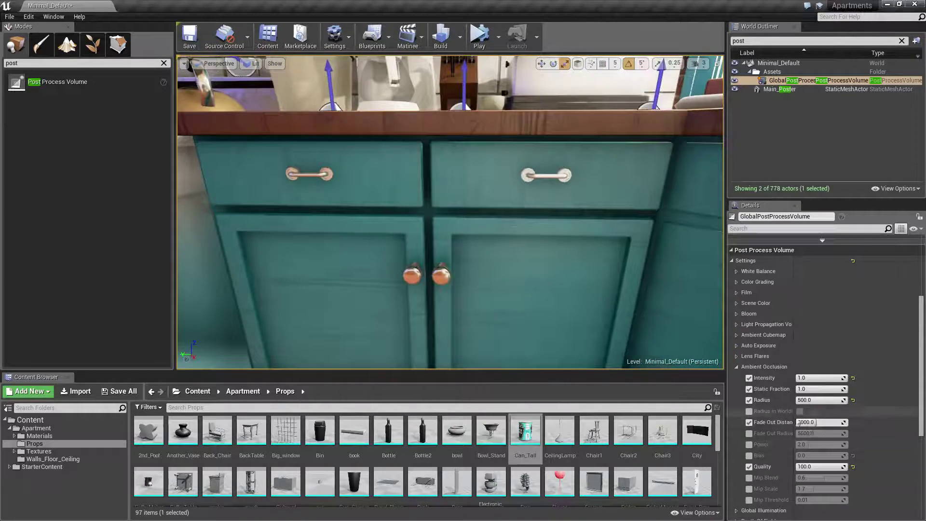
- Lower the ambient occlusion Radius to about 55.13 and inspect the stove and cabinets up close
{"action": "left_click_drag", "start_coordinate": [825, 401], "coordinate": [782, 400]}
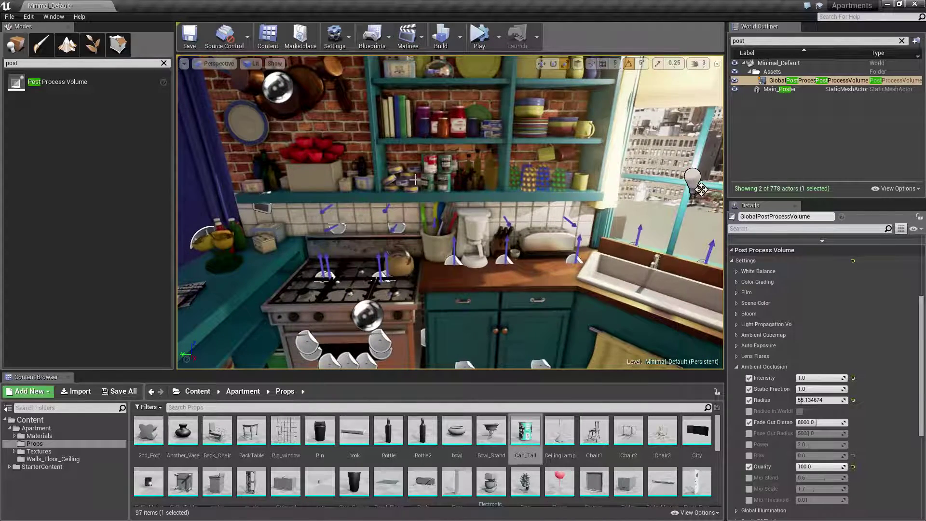
{"action": "key", "text": "w"}
{"action": "mouse_move", "coordinate": [416, 181]}
{"action": "right_mouse_down"}
{"action": "mouse_move", "coordinate": [421, 251]}
{"action": "mouse_move", "coordinate": [430, 187]}
{"action": "right_mouse_up"}
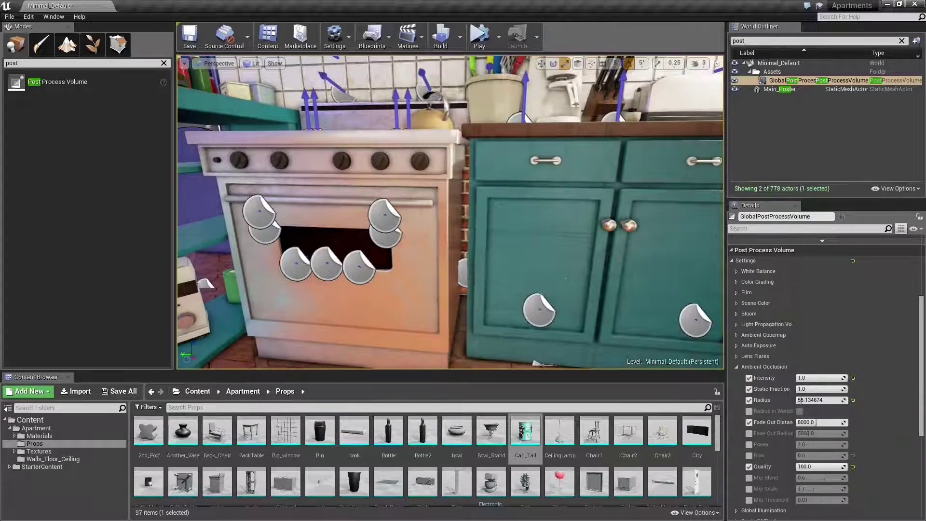
{"action": "key", "text": "s"}
{"action": "right_click_drag", "start_coordinate": [565, 278], "coordinate": [600, 229]}
{"action": "key", "text": "w"}
{"action": "right_click_drag", "start_coordinate": [390, 236], "coordinate": [391, 234]}
{"action": "key", "text": "s"}
{"action": "right_click_drag", "start_coordinate": [359, 208], "coordinate": [355, 236]}
{"action": "key", "text": "s"}
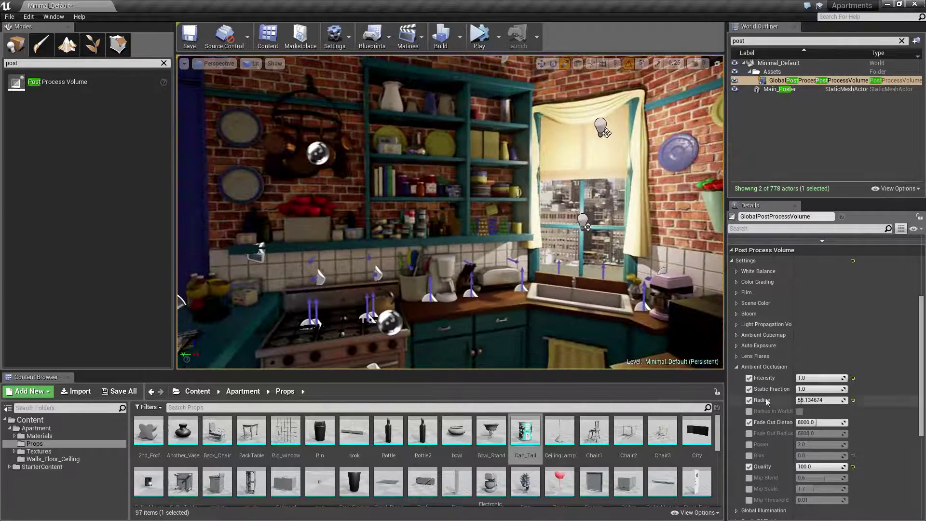
- Try an ambient occlusion Radius of about 128.51 and undo the recent Radius and Bias changes
{"action": "left_click_drag", "start_coordinate": [802, 400], "coordinate": [808, 401]}
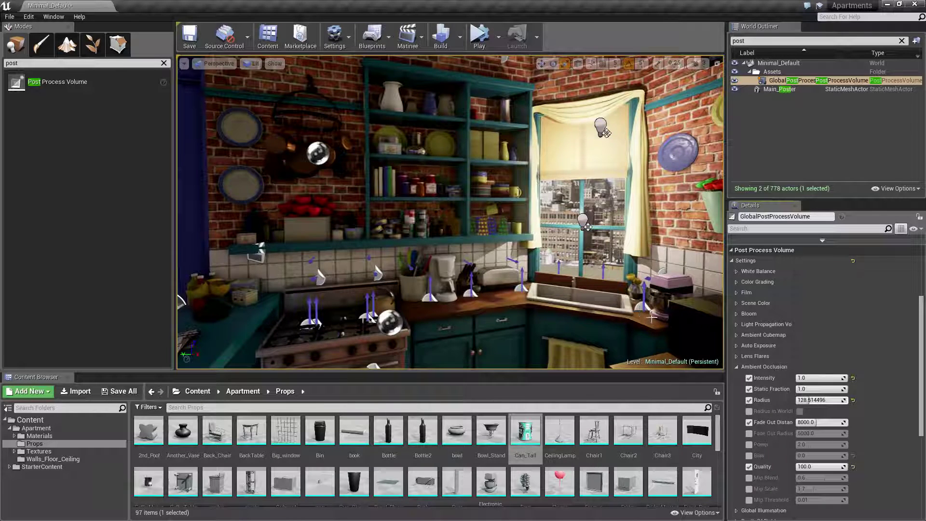
{"action": "key", "text": "ctrl+z"}
{"action": "key", "text": "ctrl+z"}
{"action": "key", "text": "ctrl+z"}
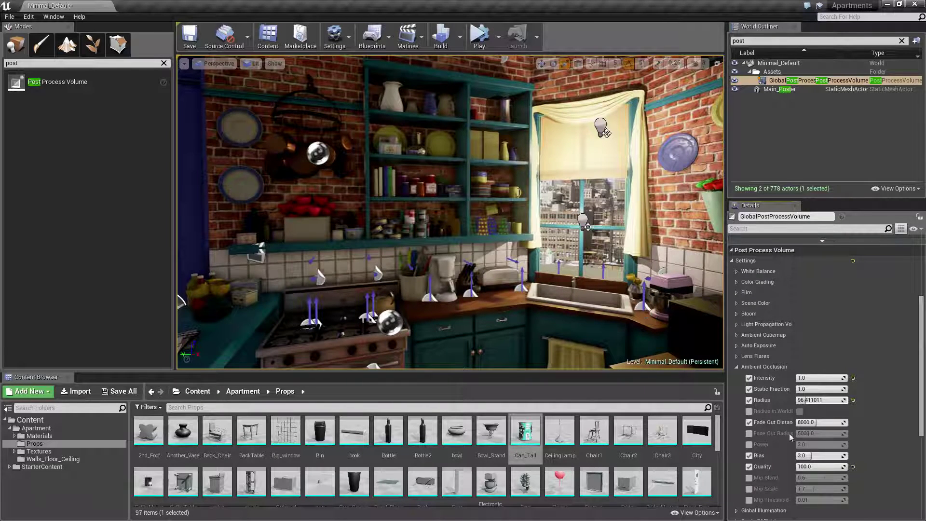
- Disable the ambient occlusion Bias override and set the Radius to about 82.68
{"action": "left_click", "coordinate": [749, 455]}
{"action": "key", "text": "w"}
{"action": "right_click_drag", "start_coordinate": [670, 333], "coordinate": [698, 329]}
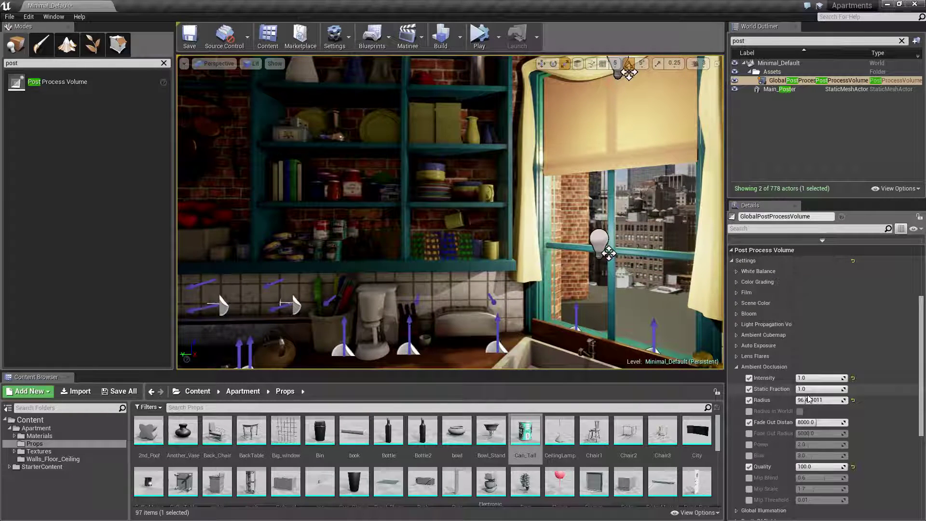
{"action": "mouse_move", "coordinate": [814, 378]}
{"action": "left_mouse_down"}
{"action": "mouse_move", "coordinate": [804, 378]}
{"action": "mouse_move", "coordinate": [847, 378]}
{"action": "mouse_move", "coordinate": [813, 401]}
{"action": "left_mouse_up"}
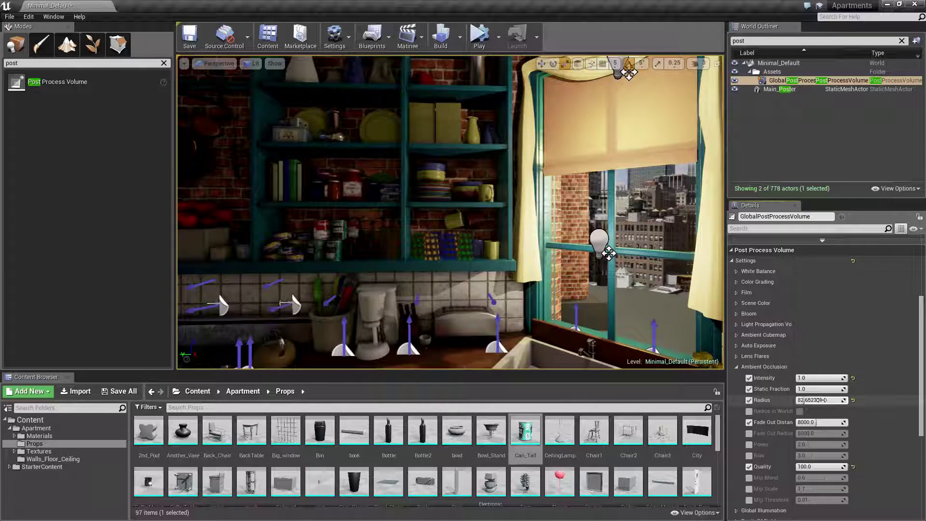